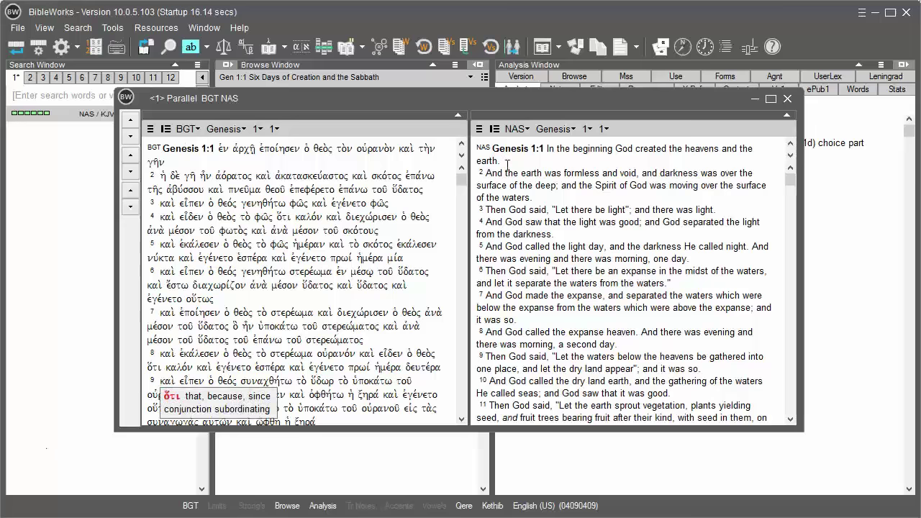
- Close the BGT and NAS parallel window and bring up the Parallel Versions setup in the middle of the workspace
click(789, 99)
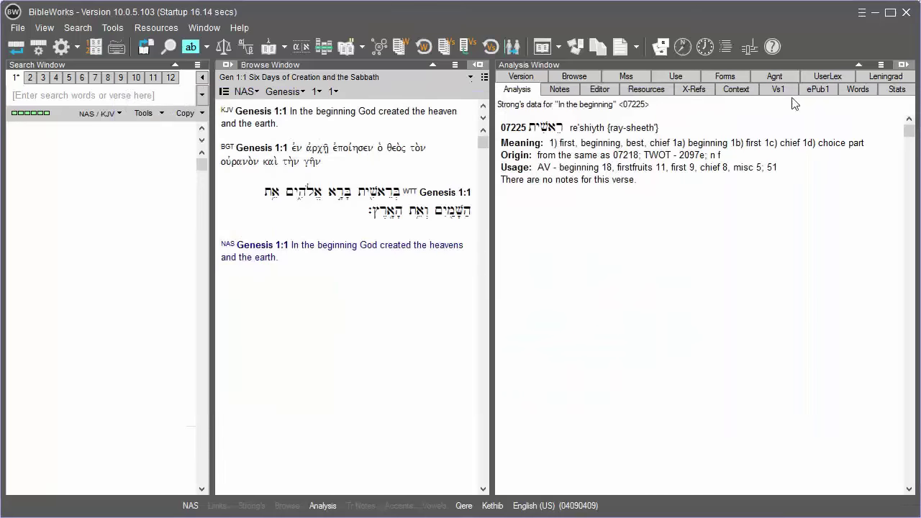
click(112, 28)
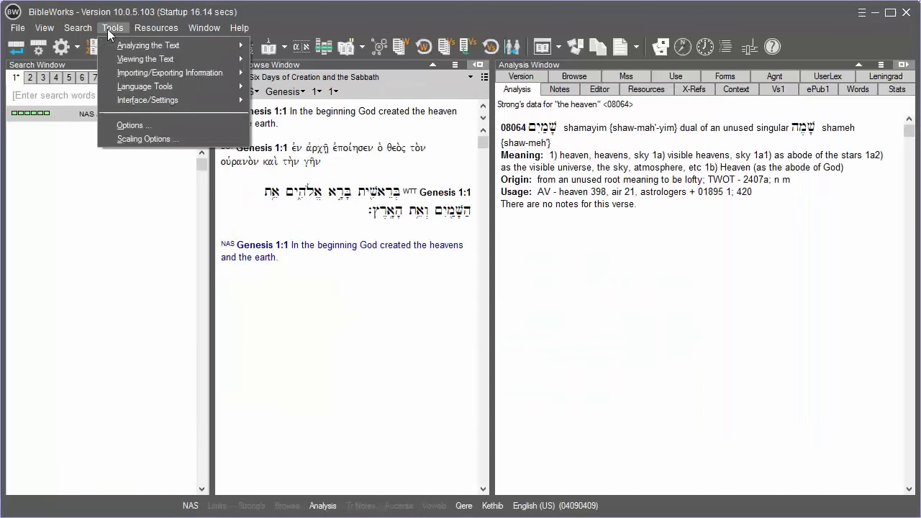
mouse_move(116, 57)
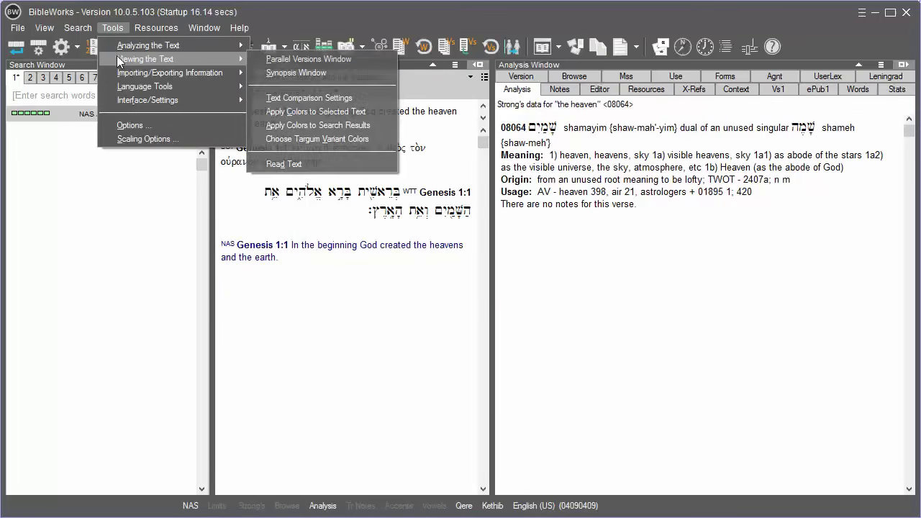
click(274, 60)
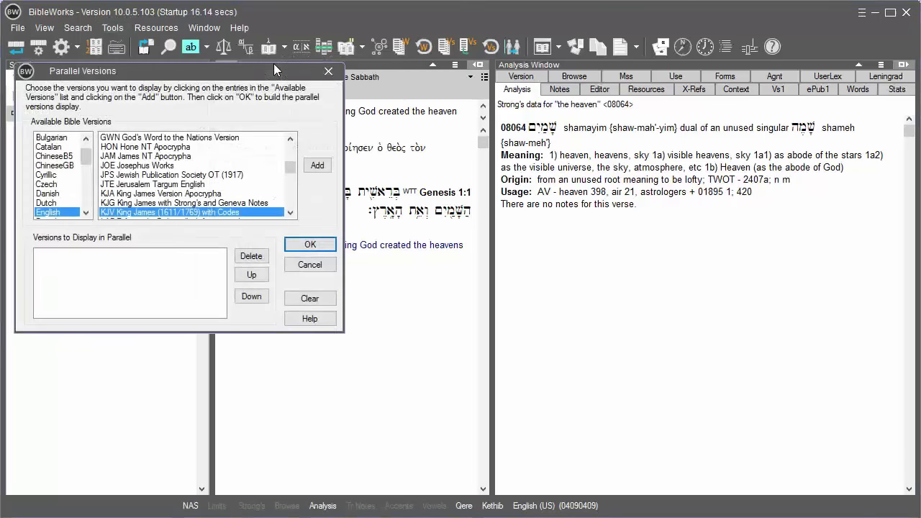
drag(265, 70, 491, 111)
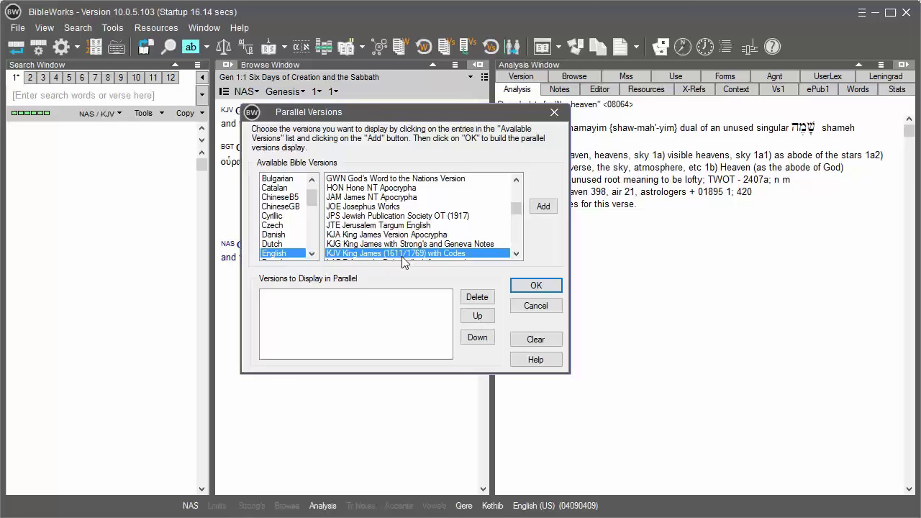
- Add KJV, NAS (1977) and ESV (2011 update) to the versions displayed in parallel and build the parallel display
click(543, 206)
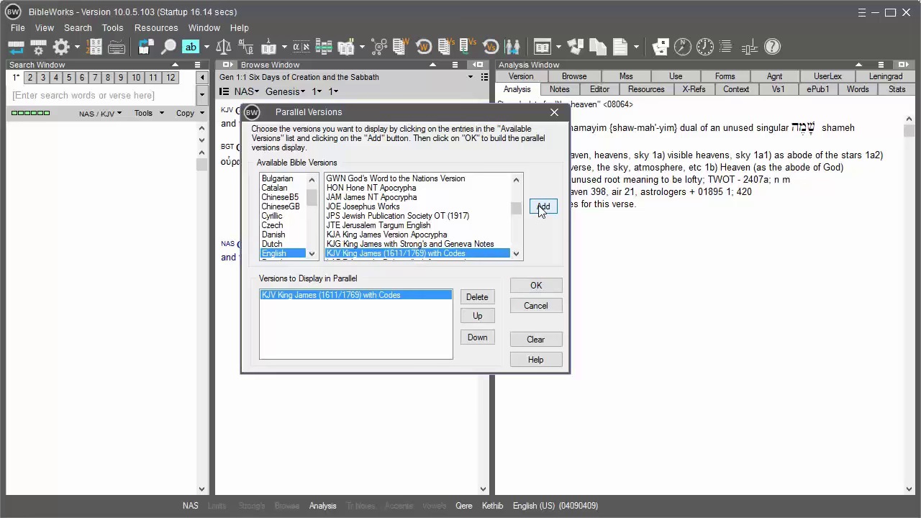
scroll(519, 240, down, 5)
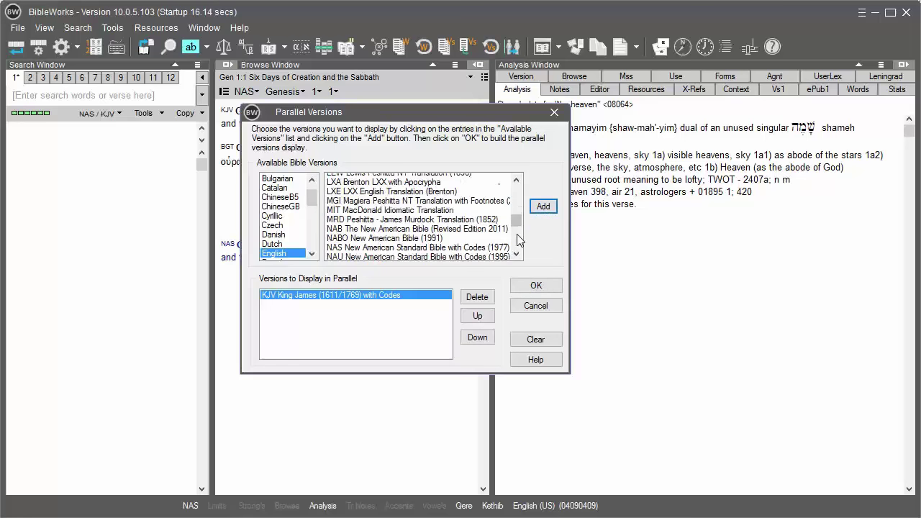
click(447, 217)
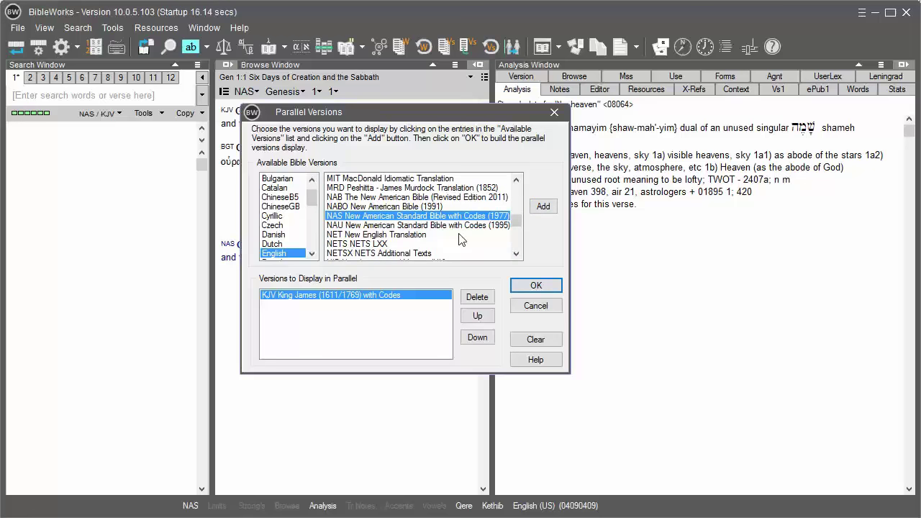
click(544, 206)
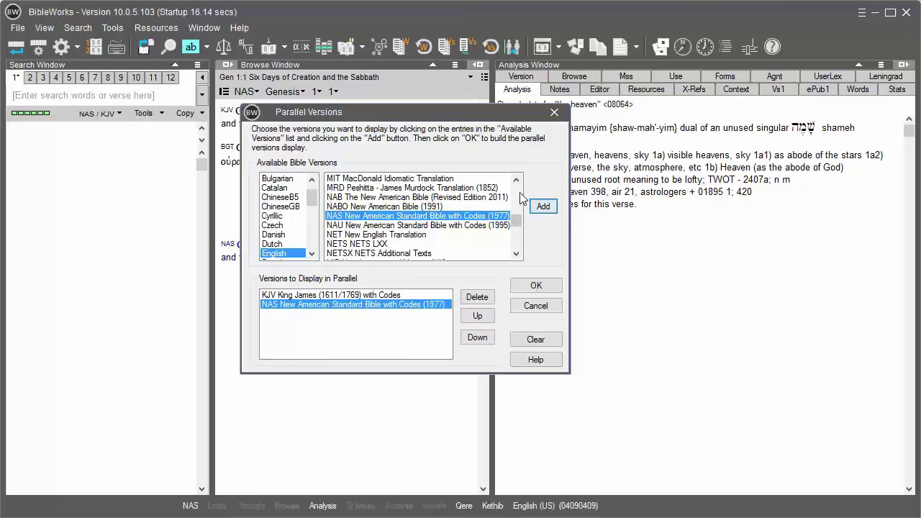
scroll(516, 198, up, 8)
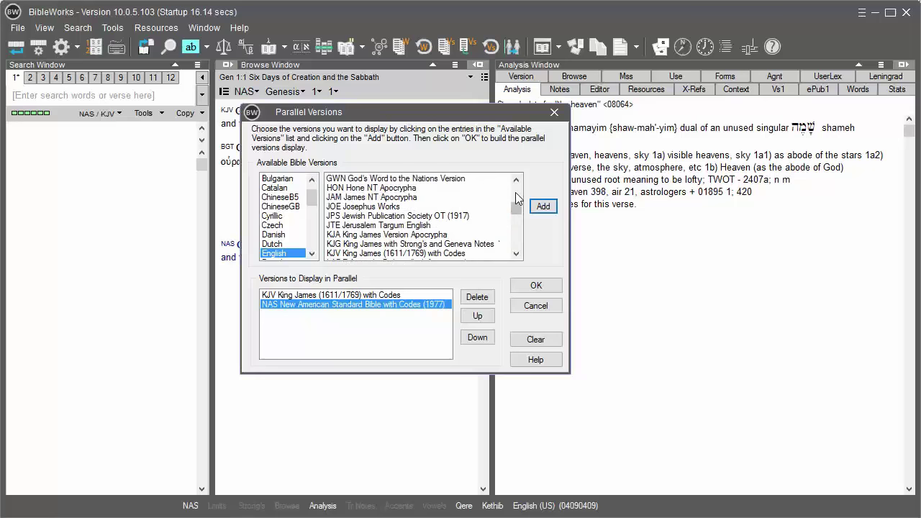
scroll(517, 198, up, 2)
click(446, 179)
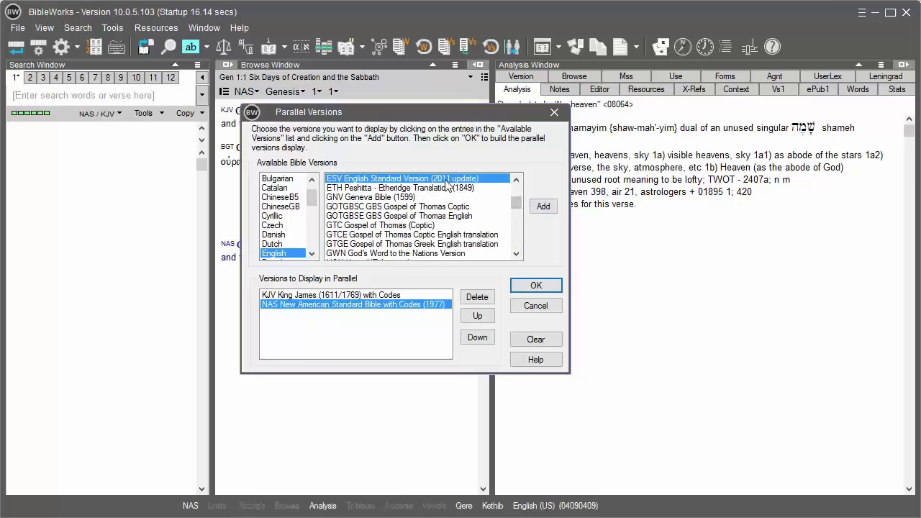
click(544, 206)
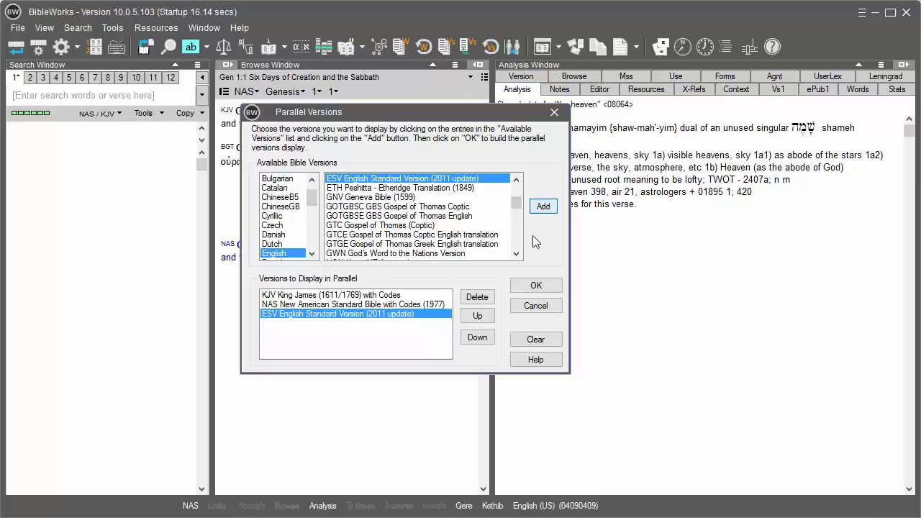
click(536, 286)
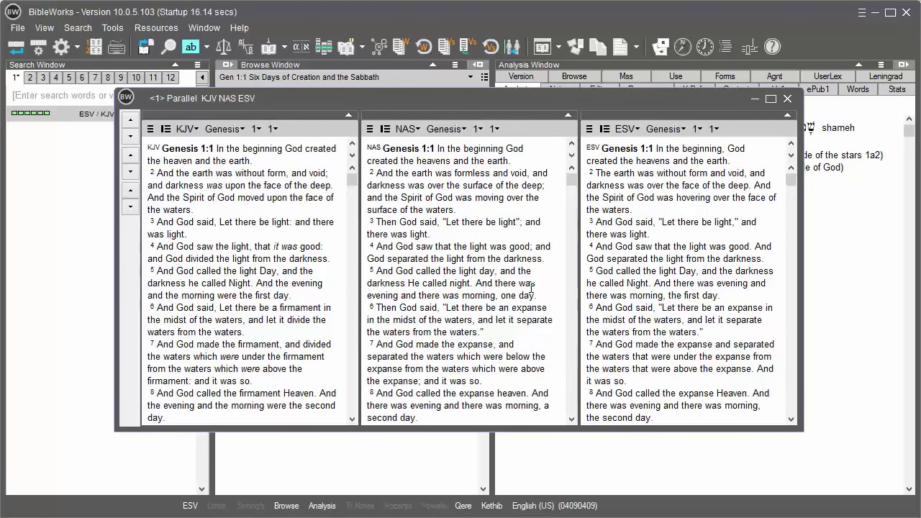
- Advance all three parallel versions together by three verses, then three chapters to Genesis 4, and on to the book of Exodus
mouse_move(249, 270)
click(131, 210)
click(131, 209)
click(131, 209)
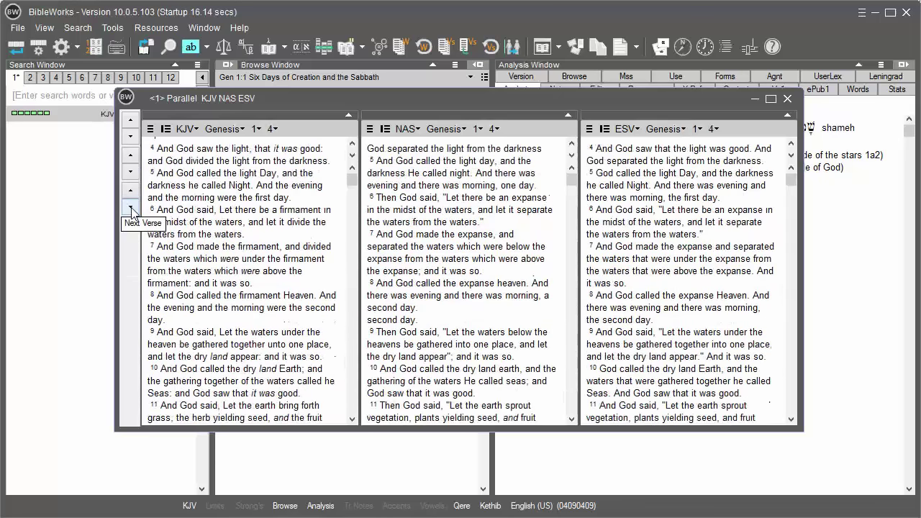
click(129, 174)
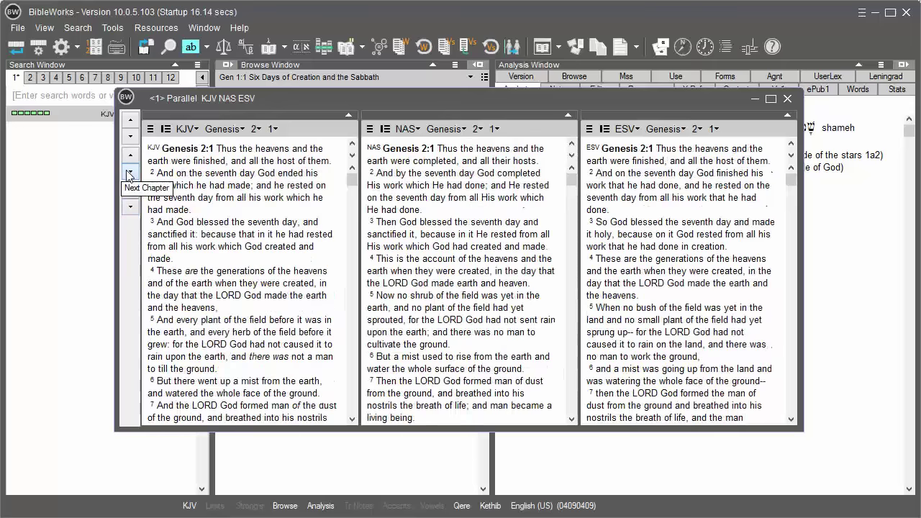
click(129, 174)
click(130, 174)
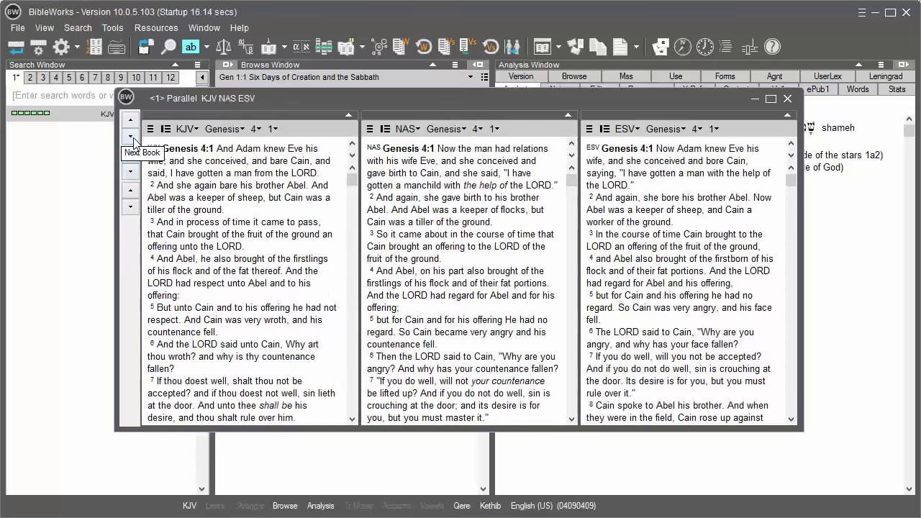
click(132, 139)
- Advance only the KJV column to Exodus 1:6 and synchronize the other browse windows with it
click(352, 154)
click(352, 155)
click(352, 155)
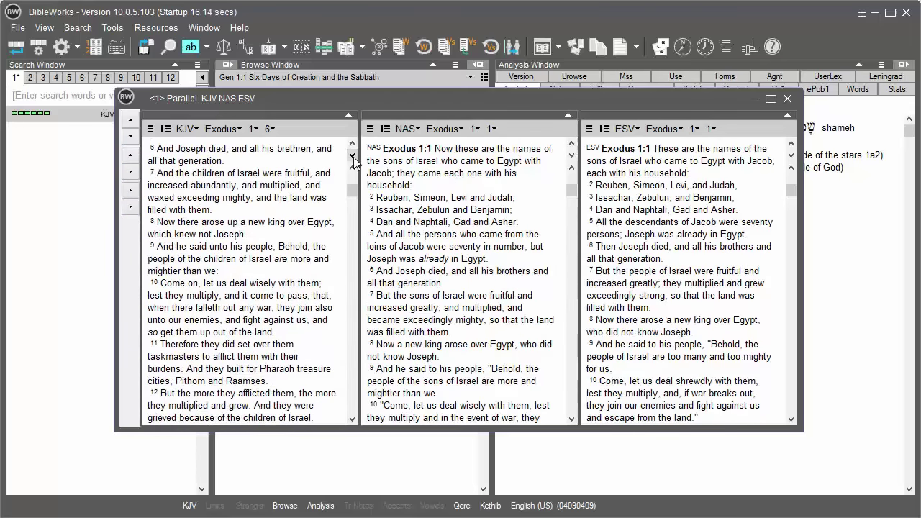
click(151, 131)
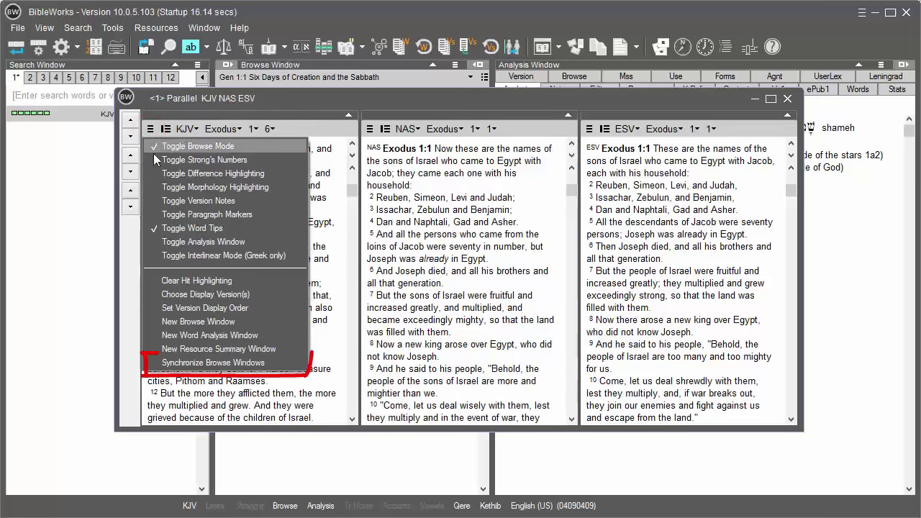
click(223, 364)
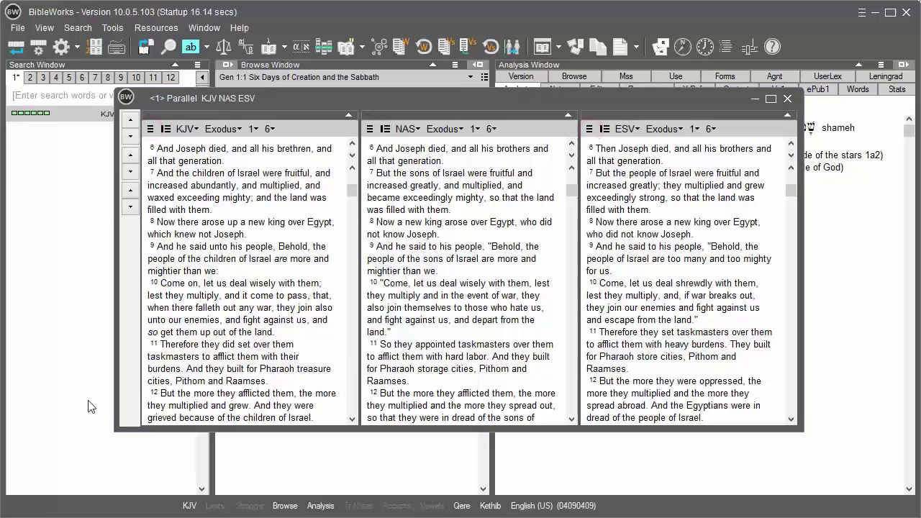
- Review the option lists of the KJV, NAS and ESV columns and toggle the analysis window for the NAS column
click(151, 129)
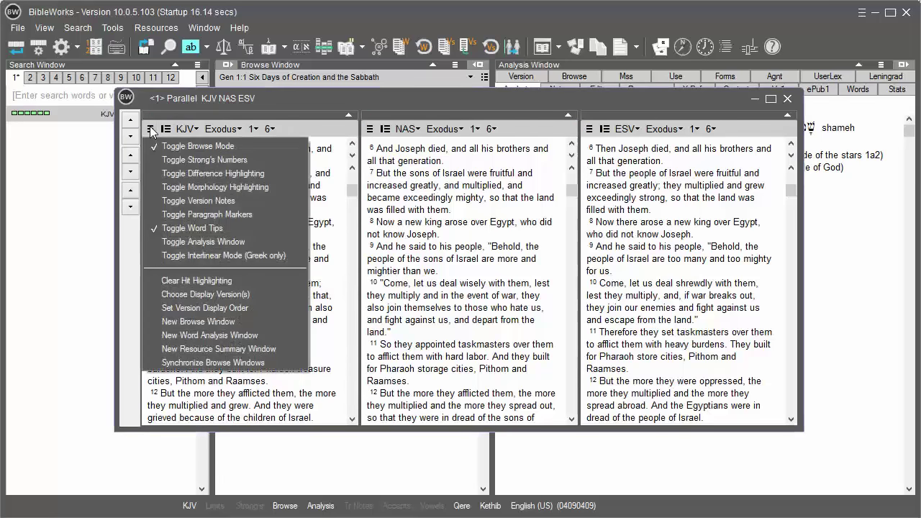
click(370, 129)
click(590, 129)
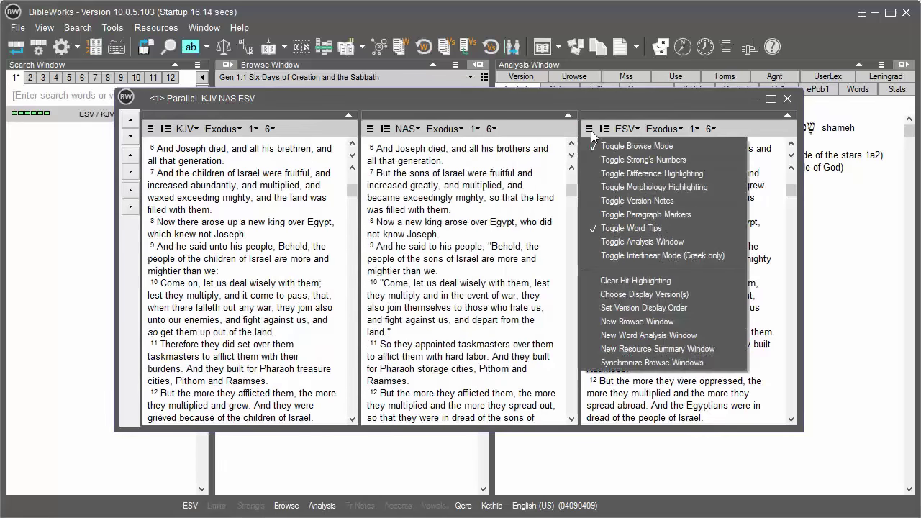
click(370, 130)
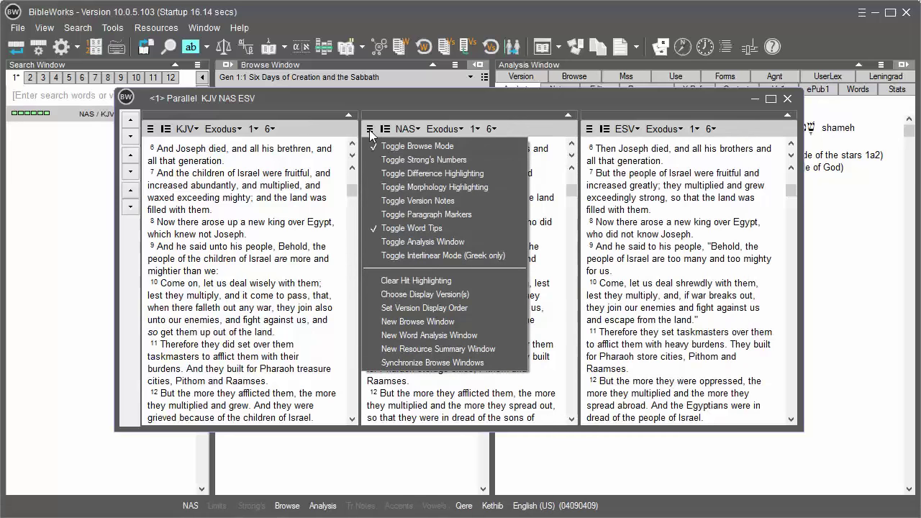
click(408, 241)
mouse_move(418, 291)
mouse_move(661, 151)
- Close the parallel window and reopen KJV, NAS and ESV in parallel with the search command "p kjv nas esv"
click(787, 99)
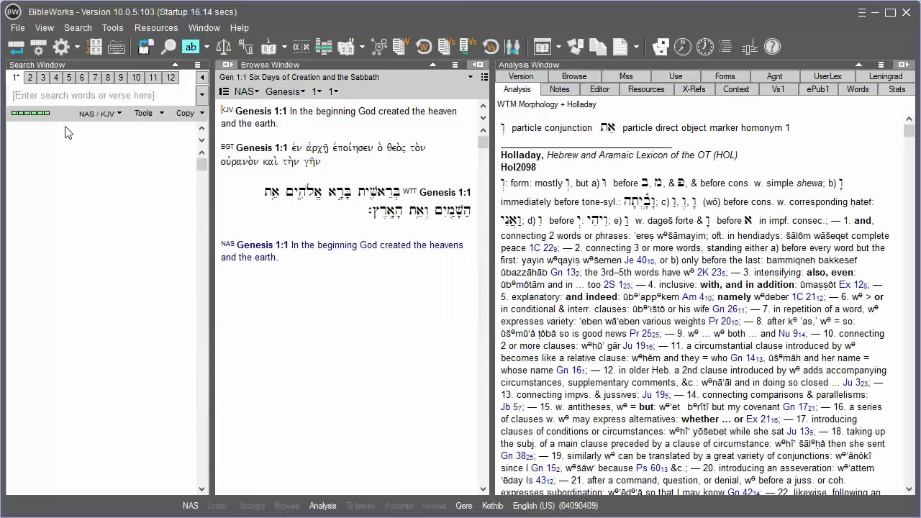
click(52, 95)
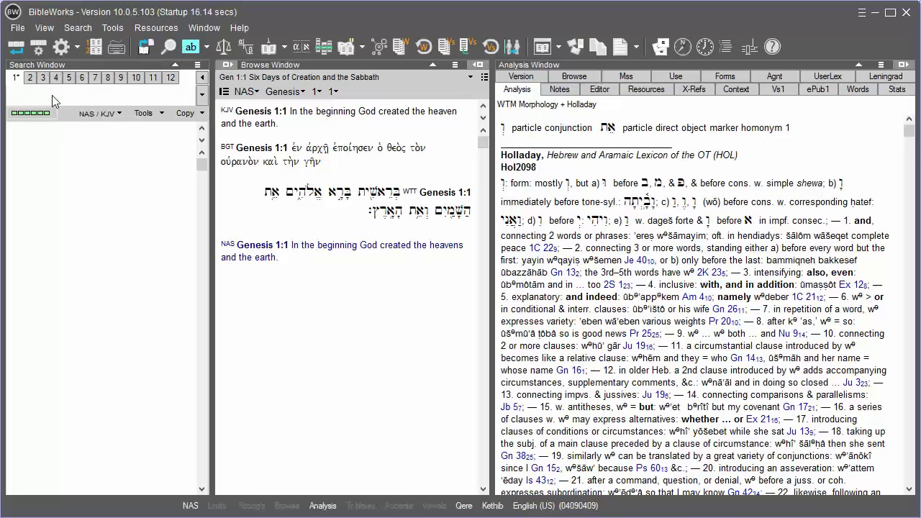
text(p kjv nas esv)
key(Return)
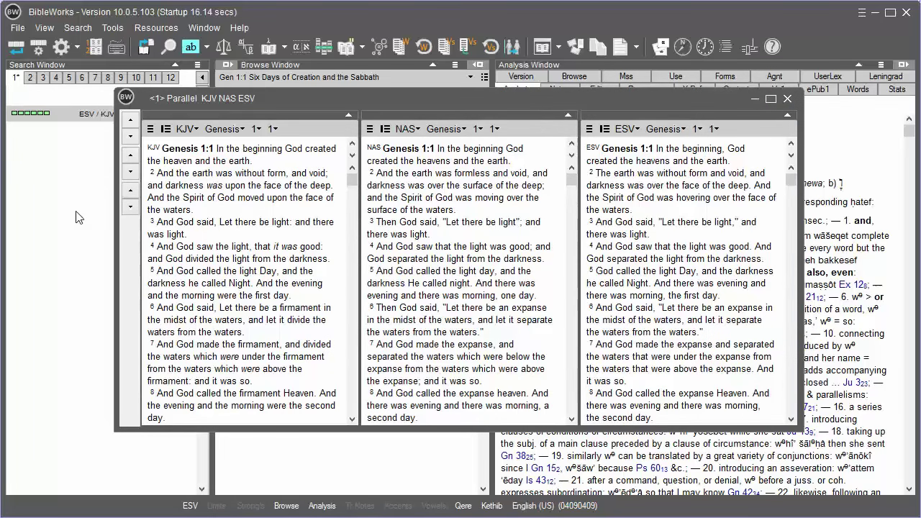
- Close the parallel window and open LXT, NETS, NRS and WTT in parallel with the search command "p lxt nets nrs wtt"
click(787, 97)
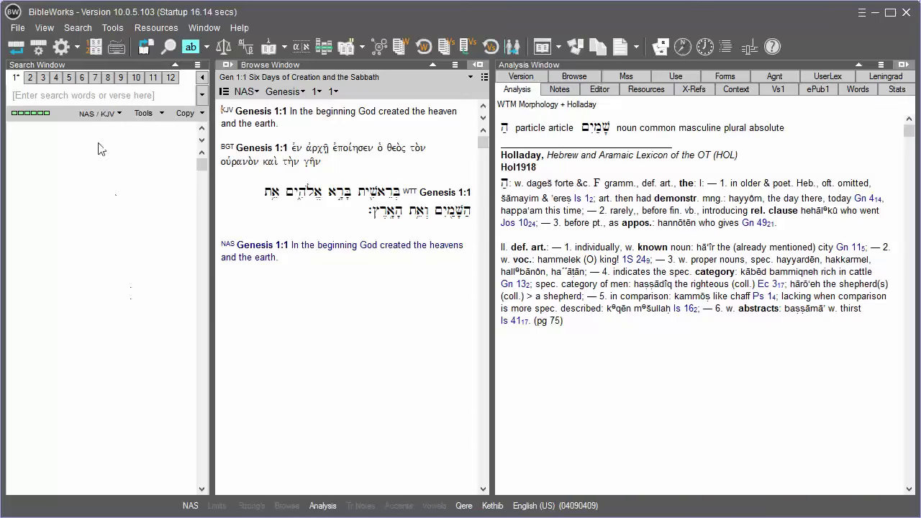
click(91, 96)
text(p lxt nets nrs)
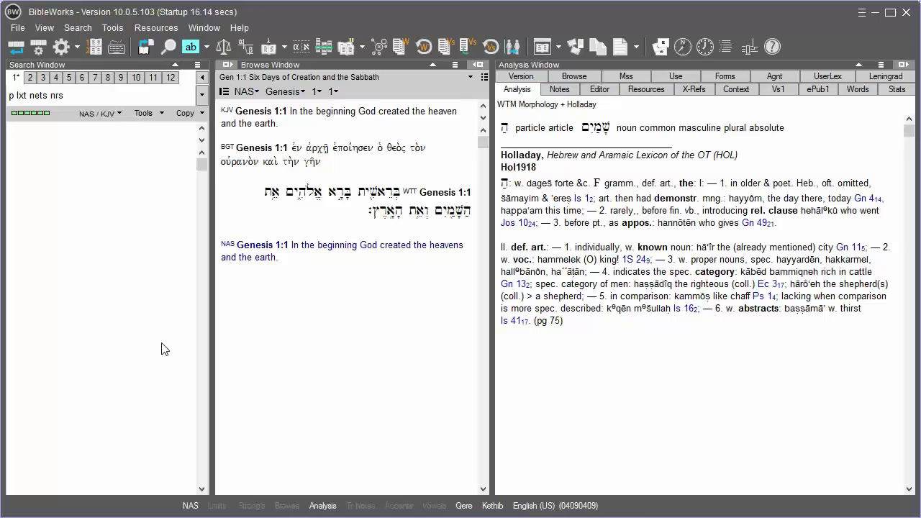
text(wtt)
key(Return)
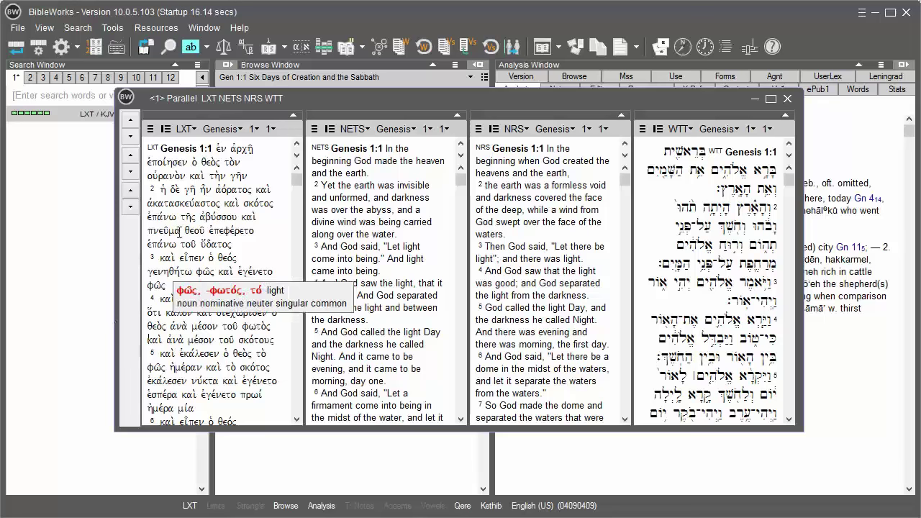
- Turn on the analysis window for the Greek LXT column and the Hebrew WTT column
click(151, 130)
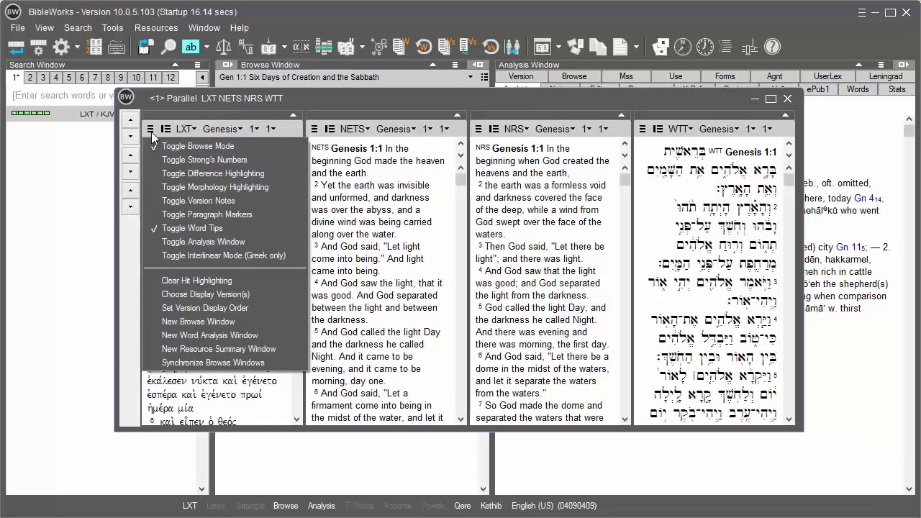
click(188, 242)
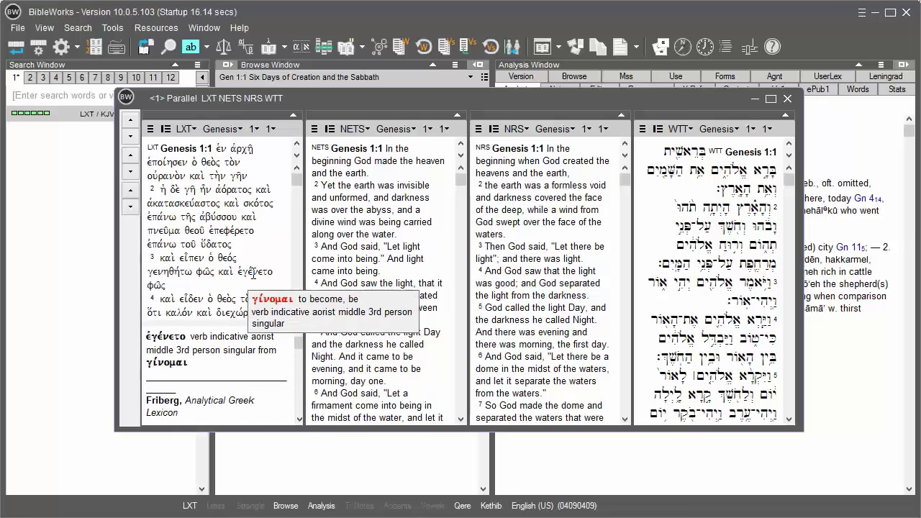
mouse_move(217, 243)
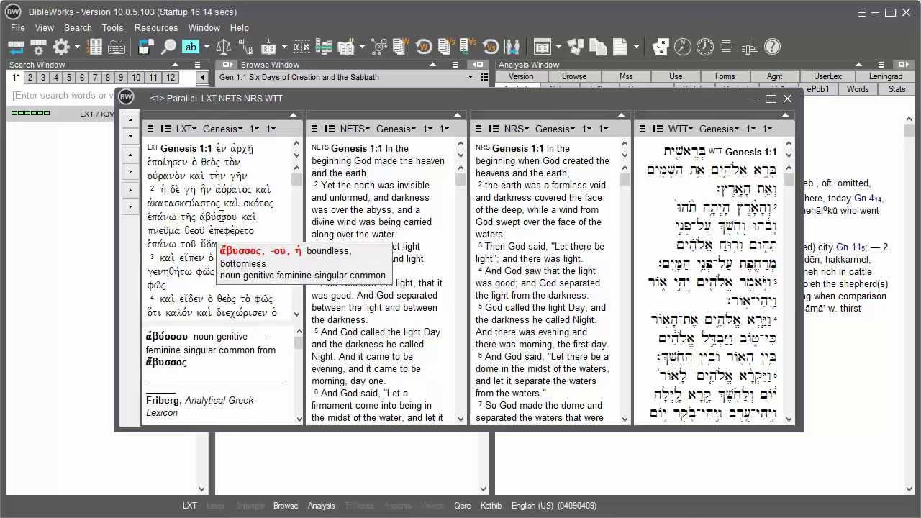
click(642, 130)
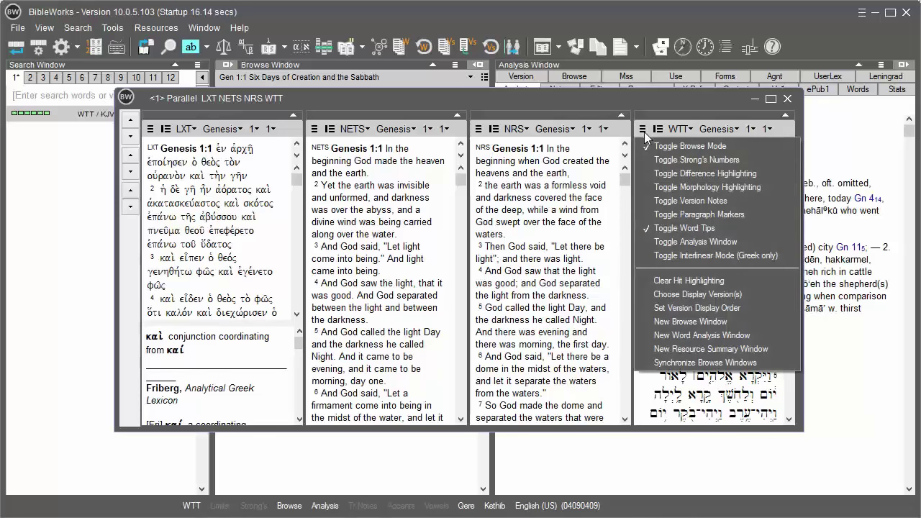
click(680, 242)
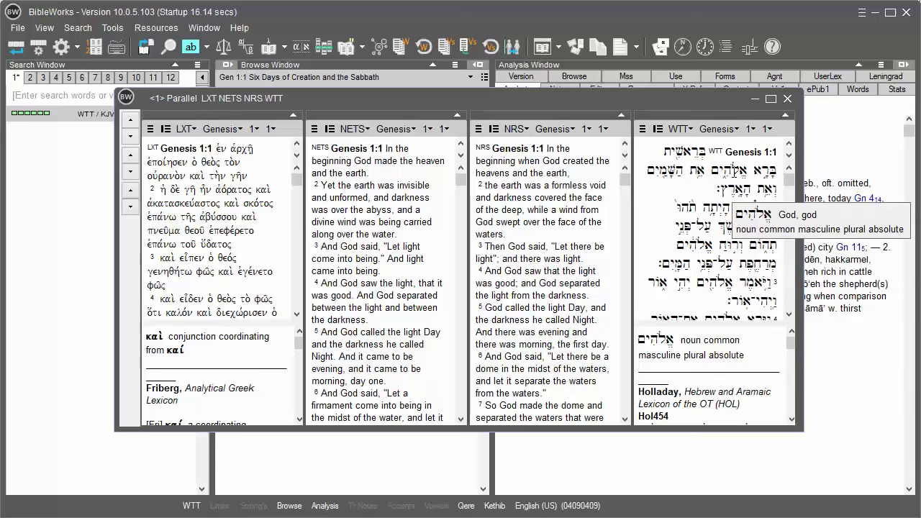
- Close the parallel window and open BGT and NAS in parallel with the search command "p bgt nas"
click(787, 103)
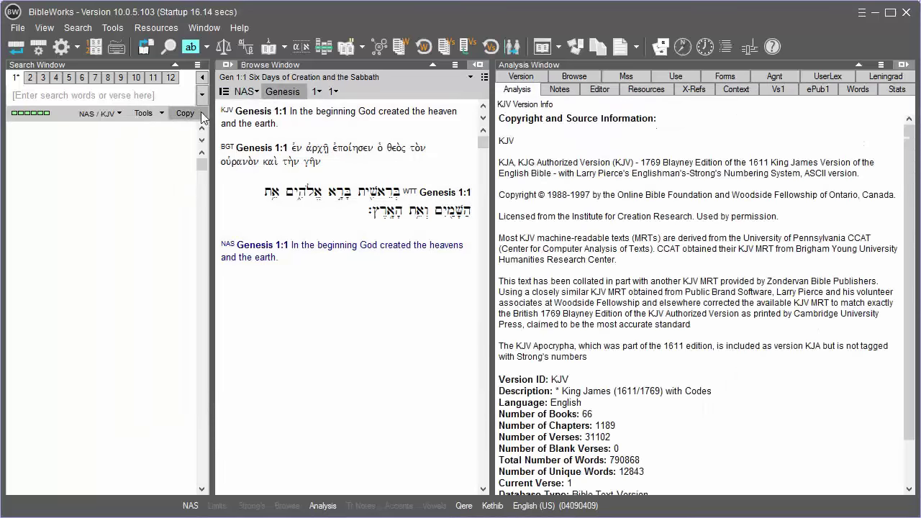
click(38, 98)
text(p)
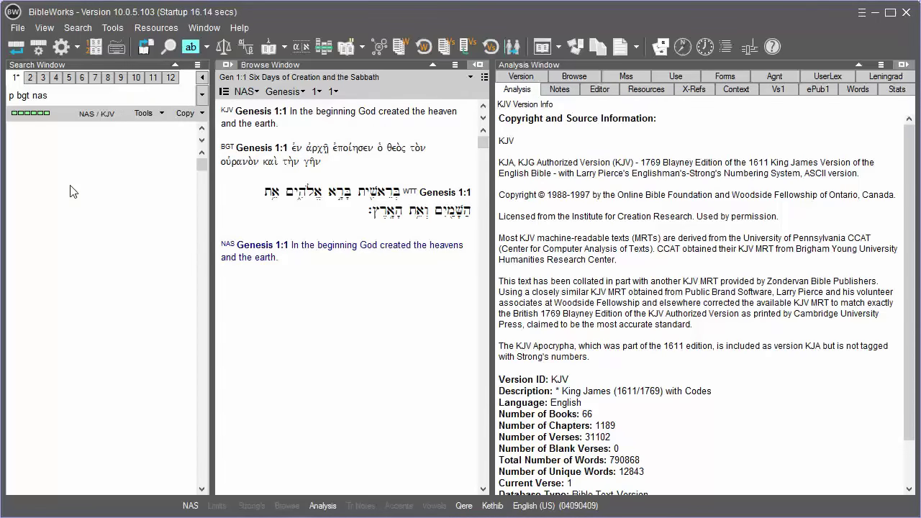
text( bgt nas)
key(Return)
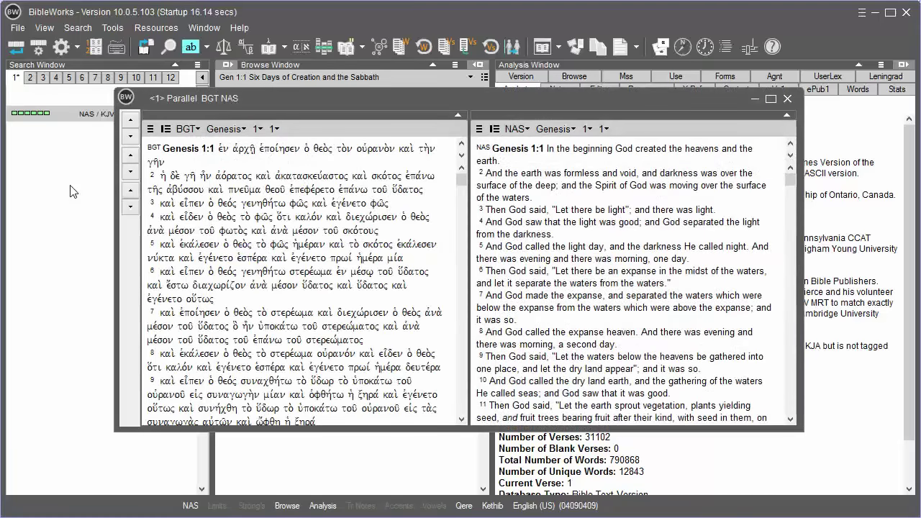
- Close the parallel window and reopen the two versions in reverse order with the search command "p nas bgt"
click(785, 100)
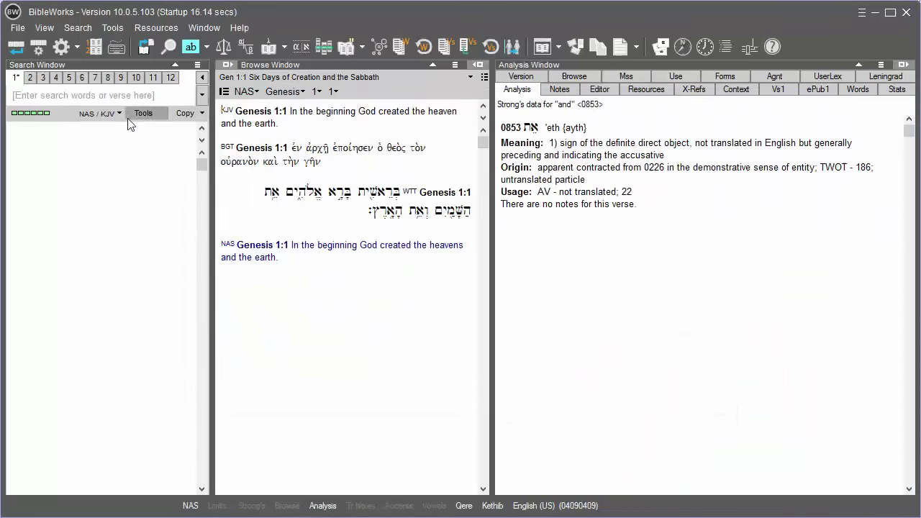
click(106, 100)
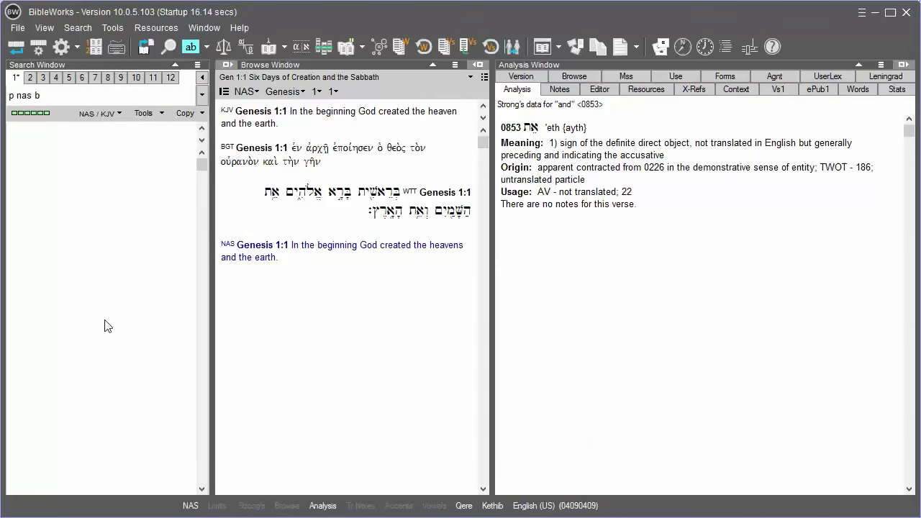
key(Return)
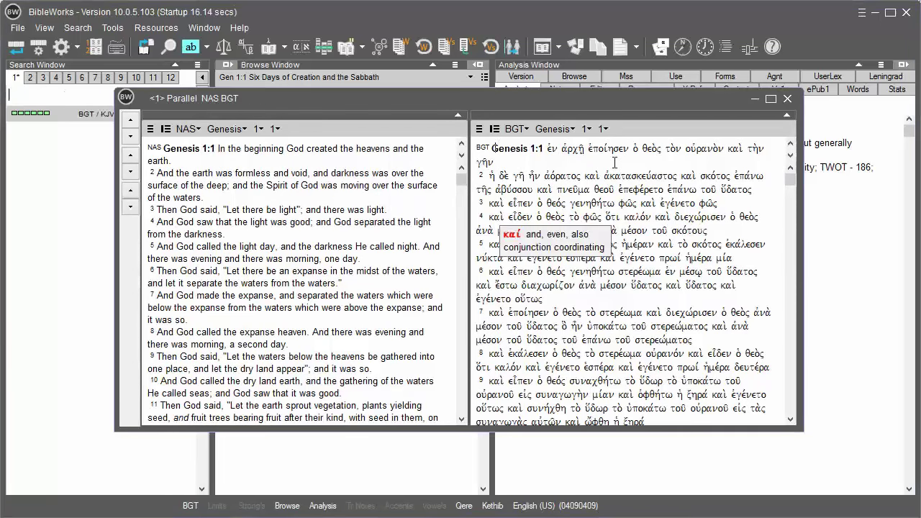
- Close the parallel window and open three parallel columns of the NAS version with the search command "p nas nas nas"
click(786, 100)
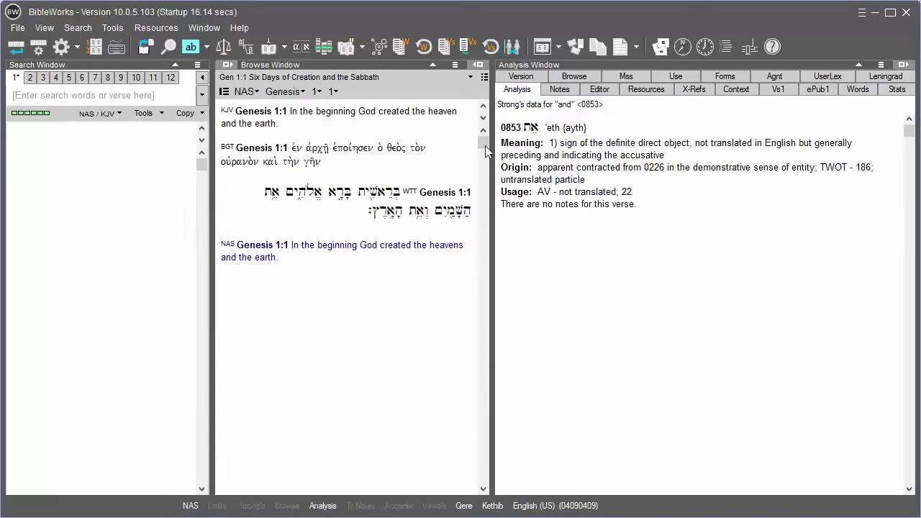
click(38, 97)
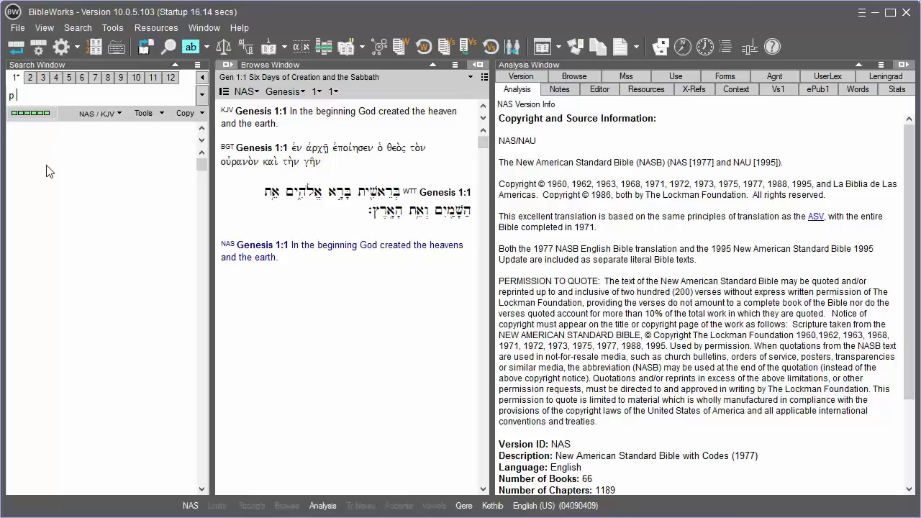
text(p nas nas nas)
key(Return)
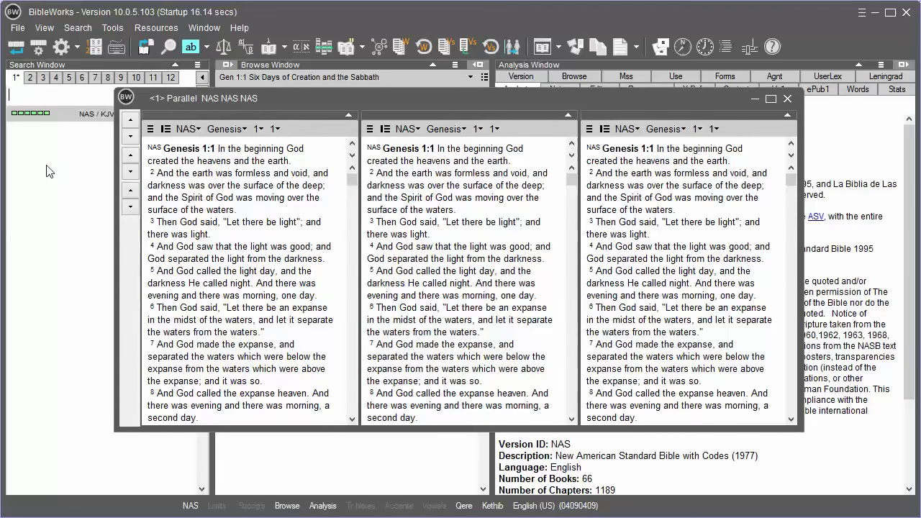
- Open the list of Bible books for the first NAS column of the parallel window
click(261, 130)
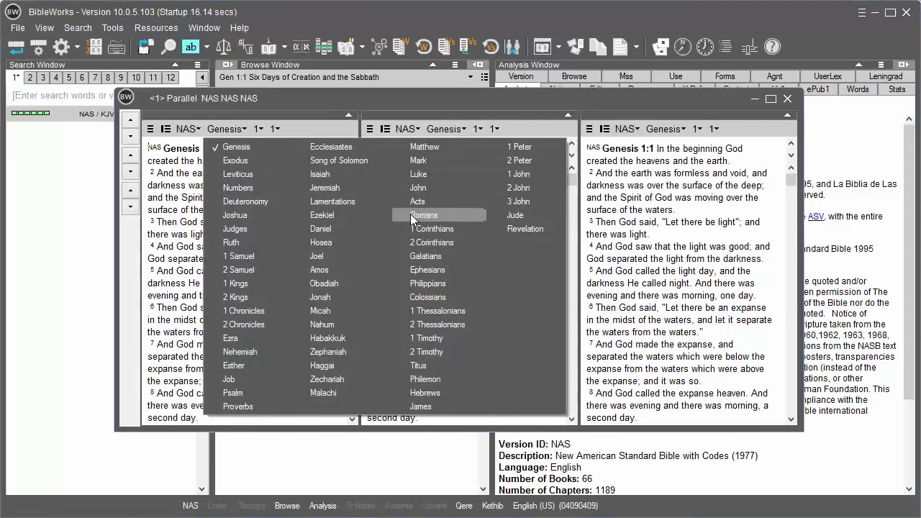